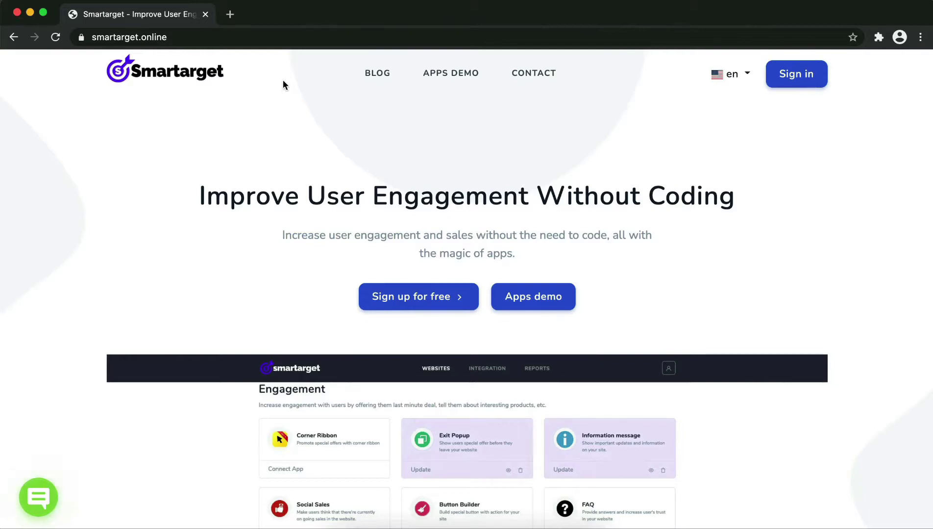
- Open the Apps demo page from the Smartarget homepage
left_click(534, 296)
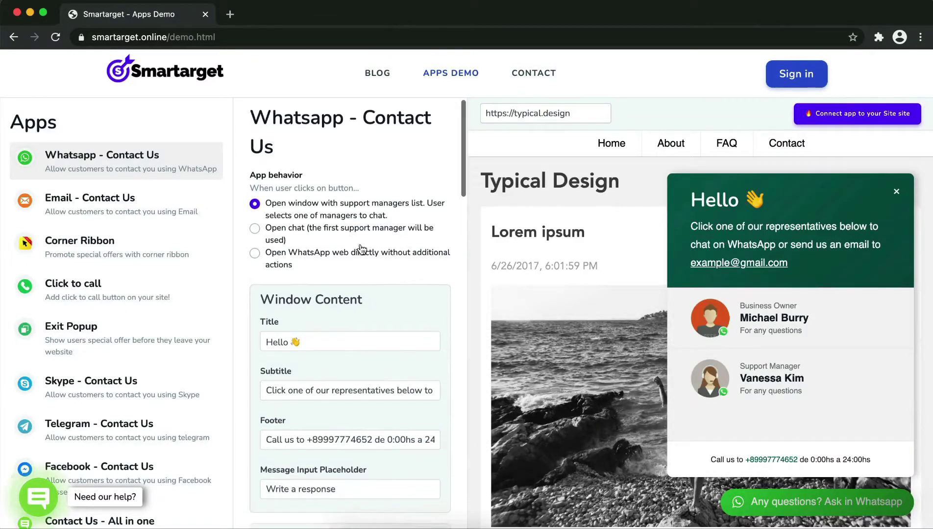
scroll(362, 249, "down", 2)
scroll(362, 250, "up", 2)
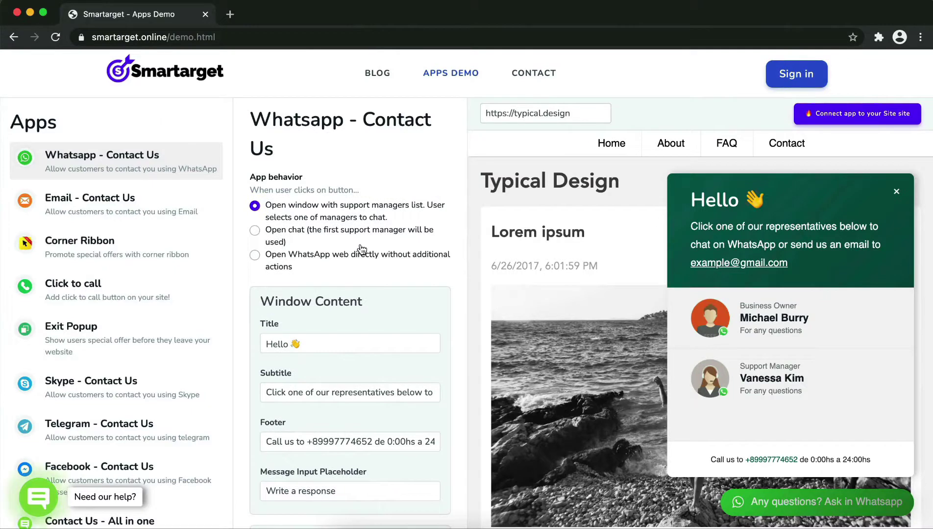
- Set App behavior to 'Open chat (the first support manager will be used)'
left_click(254, 230)
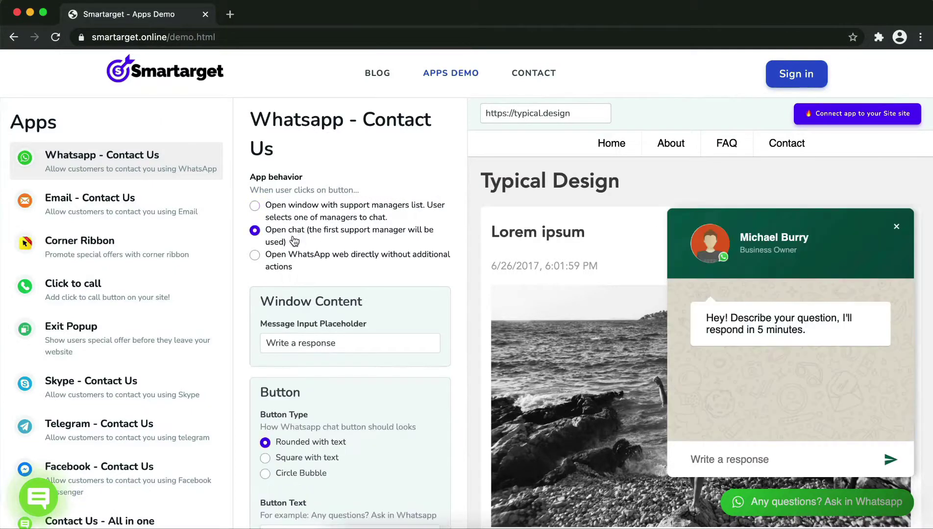
left_click(290, 257)
left_click(299, 211)
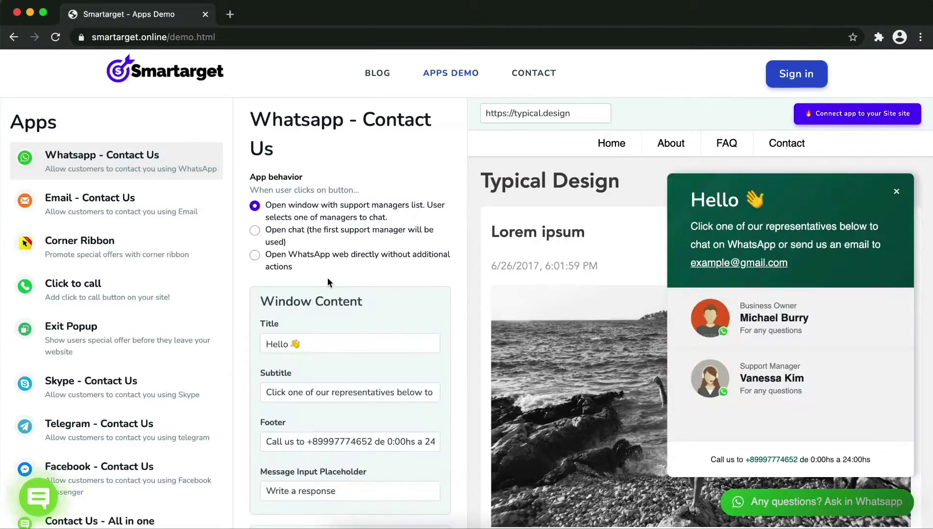
scroll(327, 277, "down", 2)
scroll(327, 278, "down", 2)
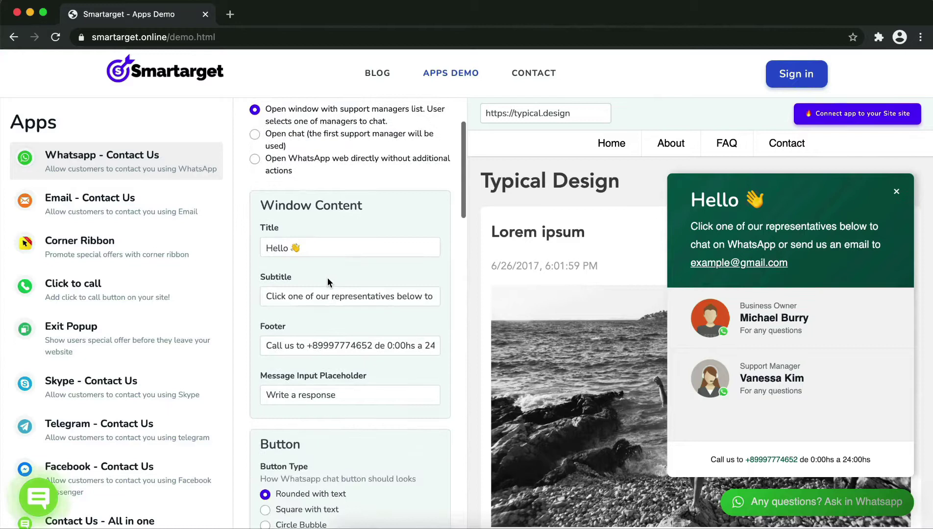
left_click(318, 142)
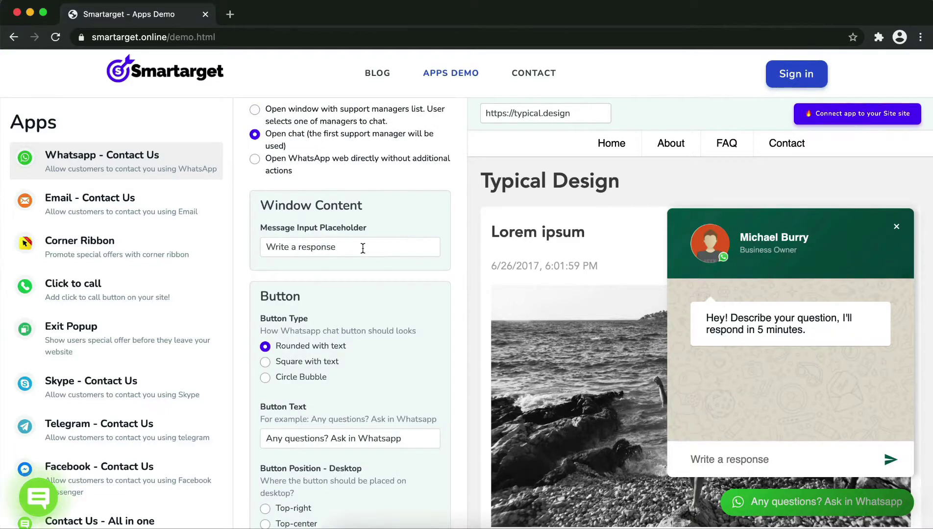
scroll(362, 248, "down", 1)
scroll(362, 249, "down", 2)
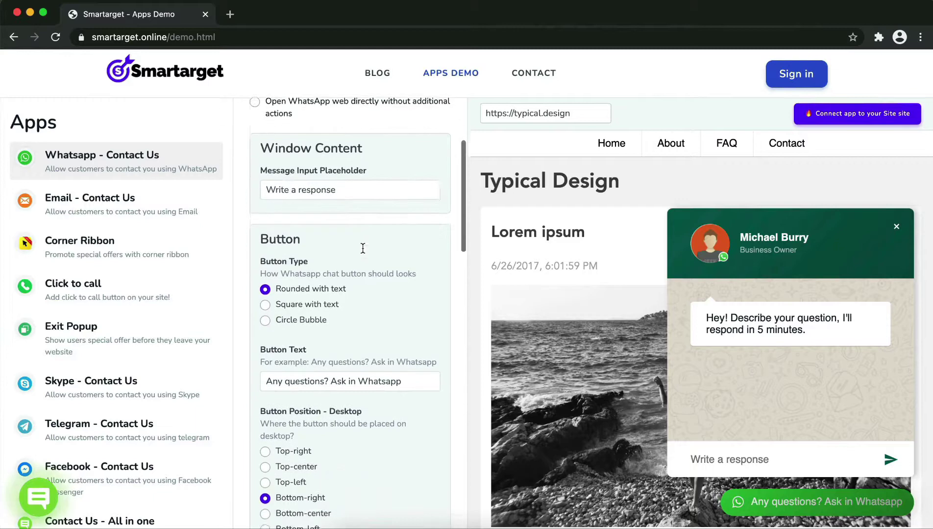
scroll(362, 249, "down", 1)
- Keep the Rounded-with-text button and place it top-right on mobile and desktop
left_click(266, 269)
left_click(266, 285)
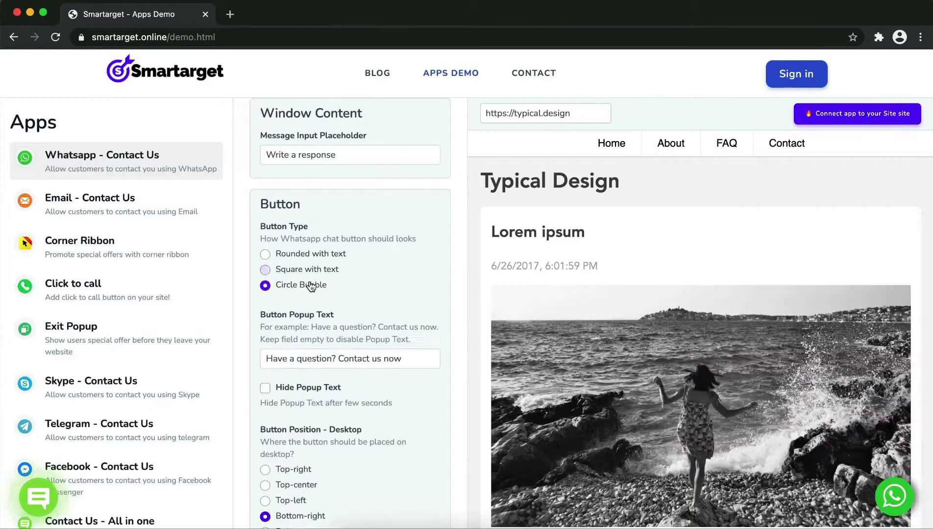
left_click(313, 255)
scroll(327, 298, "down", 1)
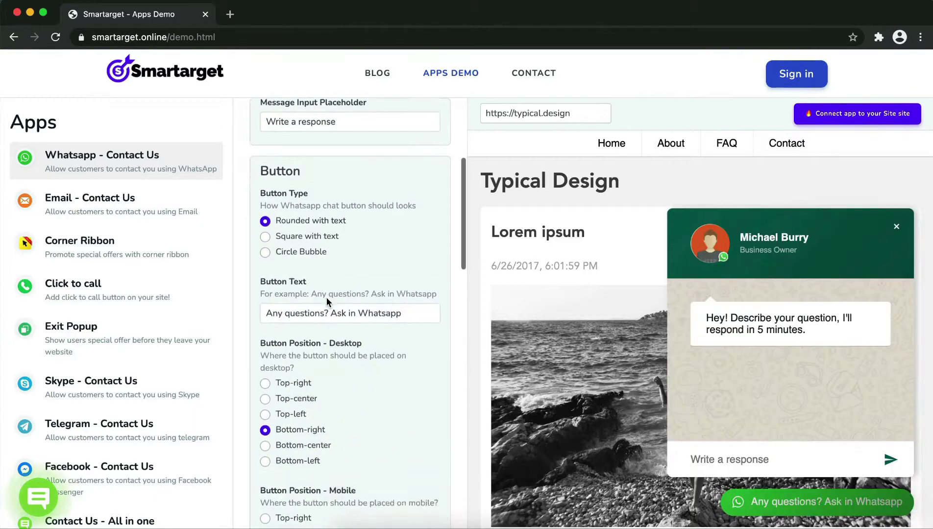
scroll(327, 297, "down", 2)
scroll(327, 297, "down", 2)
scroll(327, 297, "down", 2)
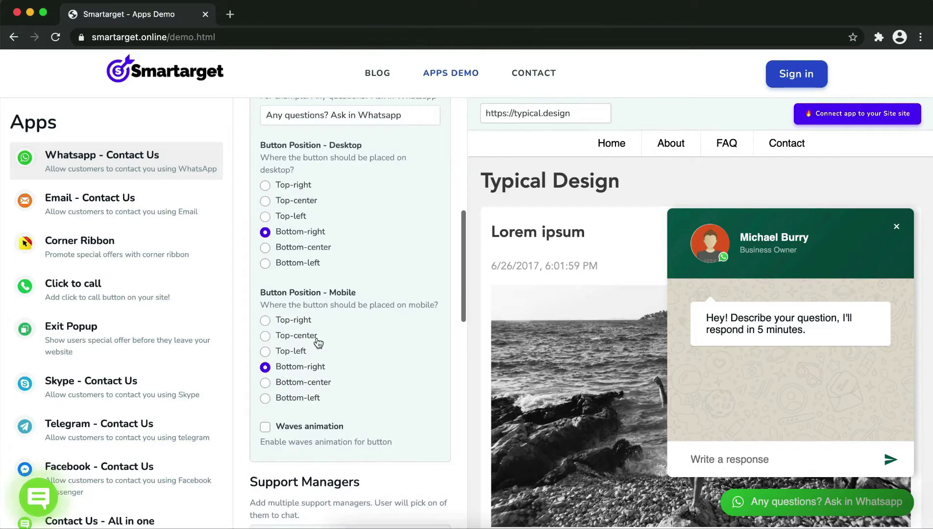
left_click(302, 322)
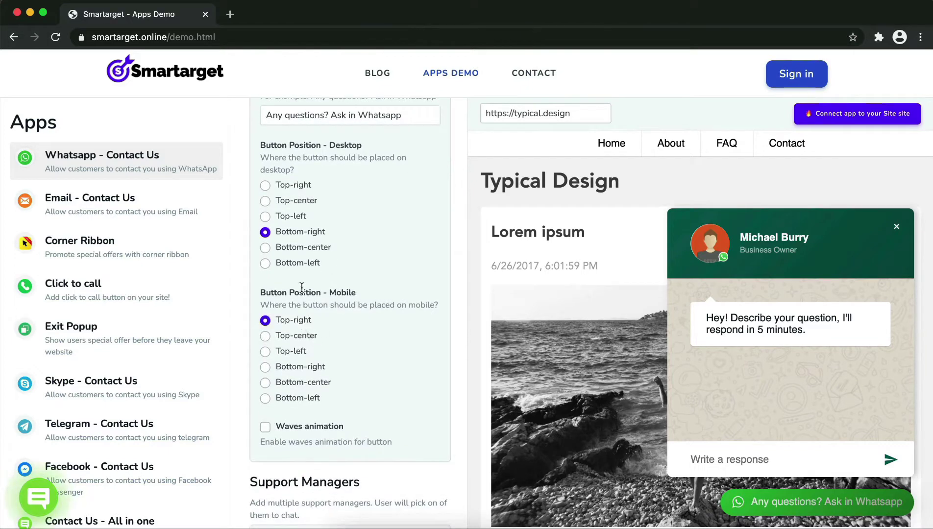
left_click(291, 186)
scroll(347, 265, "down", 3)
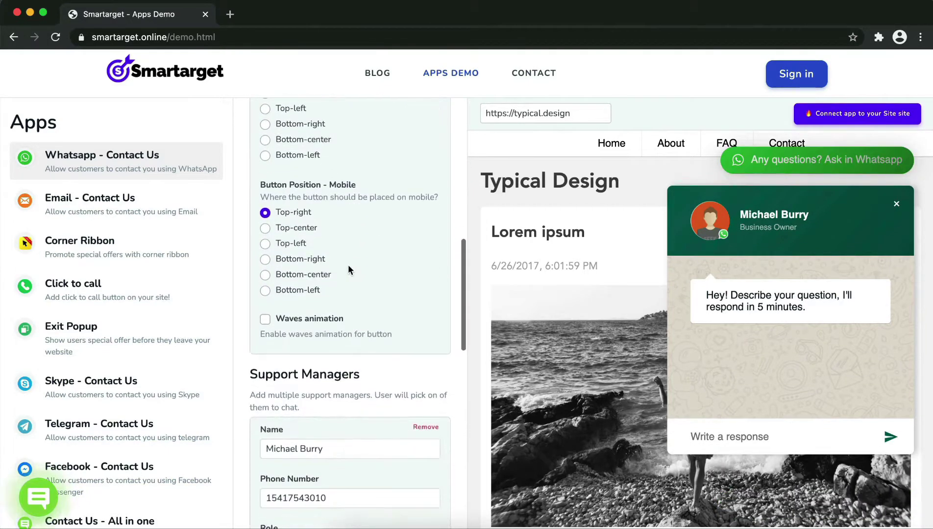
scroll(348, 264, "down", 2)
scroll(349, 265, "down", 2)
scroll(348, 265, "down", 2)
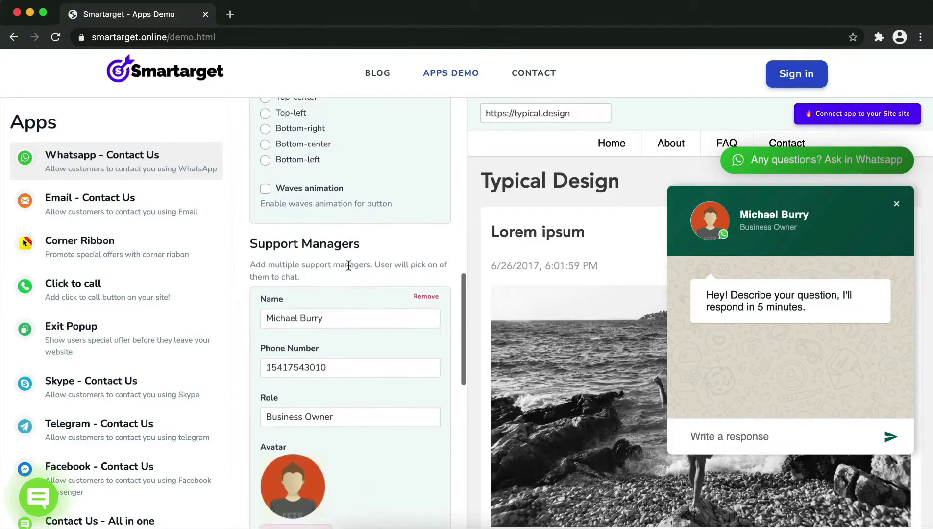
- Rename the first manager to Michael and start connecting the app to a website URL
left_click(345, 319)
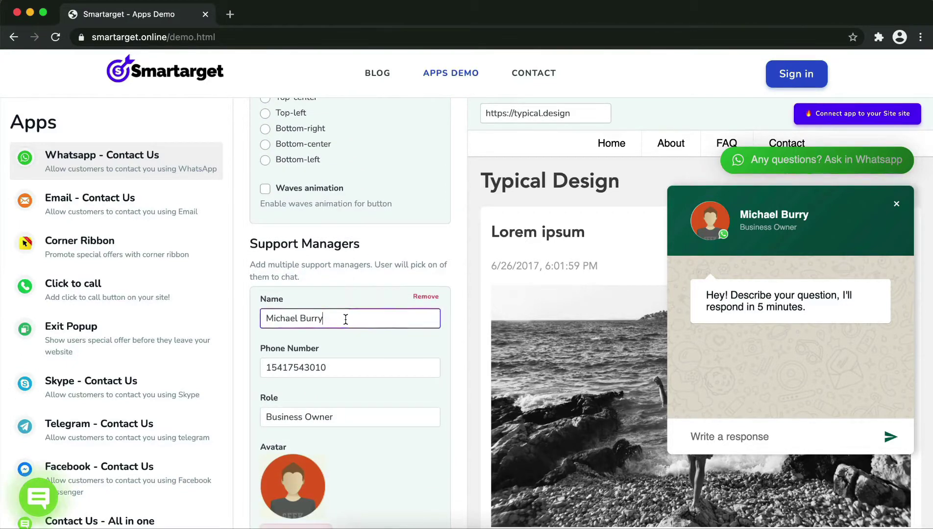
key("BackSpace")
key("BackSpace")
key("BackSpace")
scroll(348, 349, "down", 5)
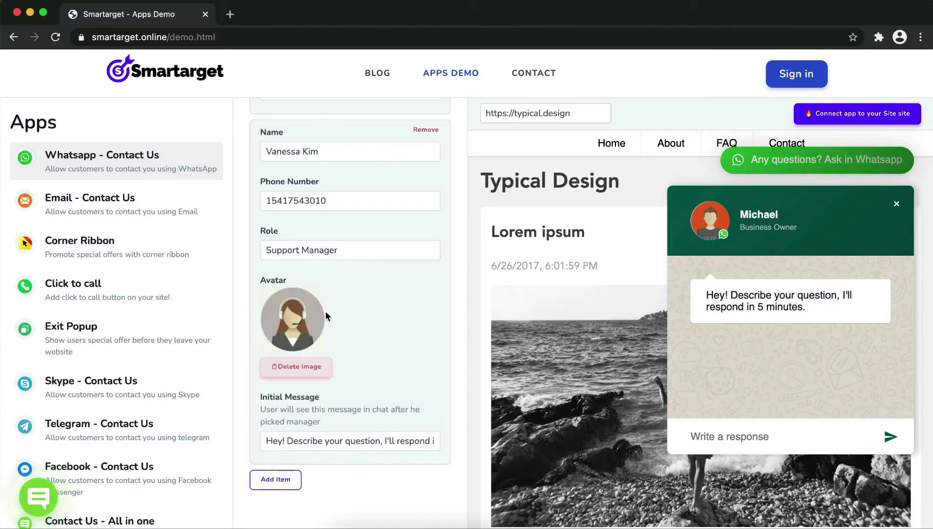
scroll(326, 311, "down", 1)
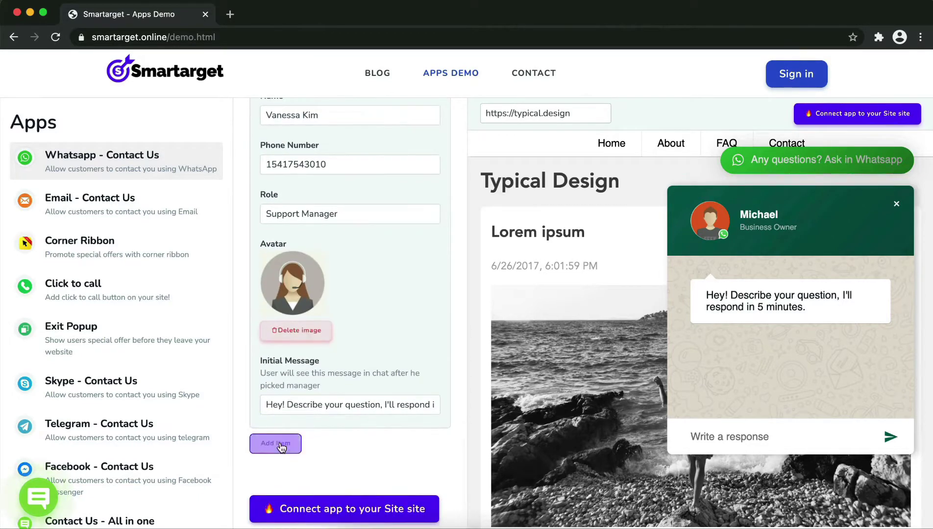
left_click(325, 507)
left_click(447, 314)
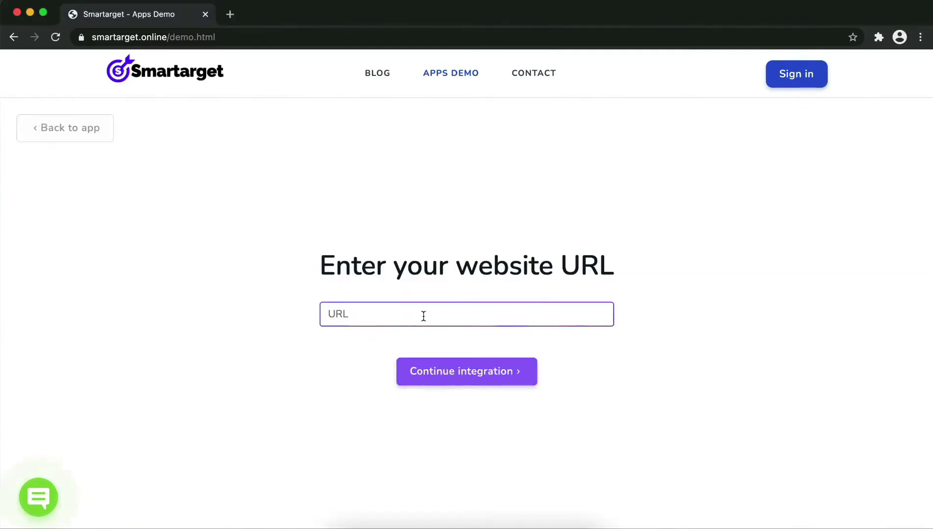
type("https://ex")
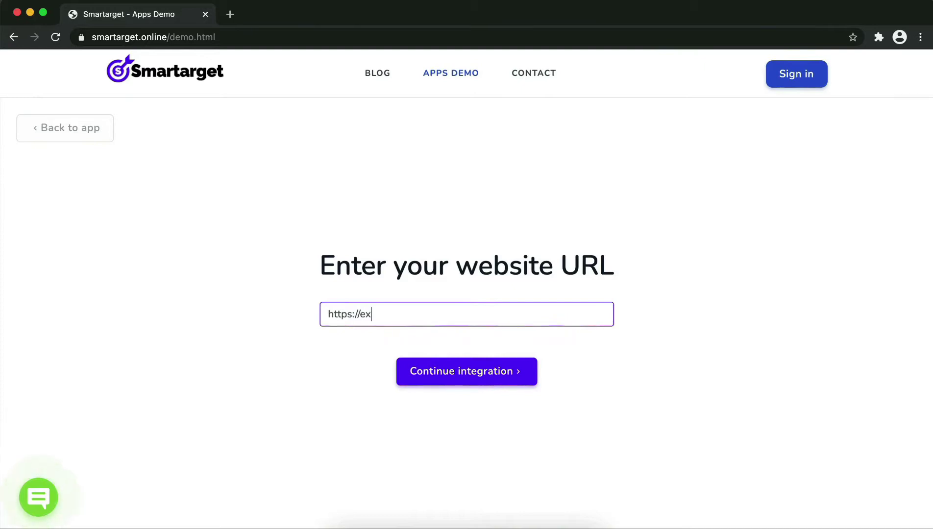
type("ample.com")
- Submit the website URL and enter the first and last name on the signup form
key("Return")
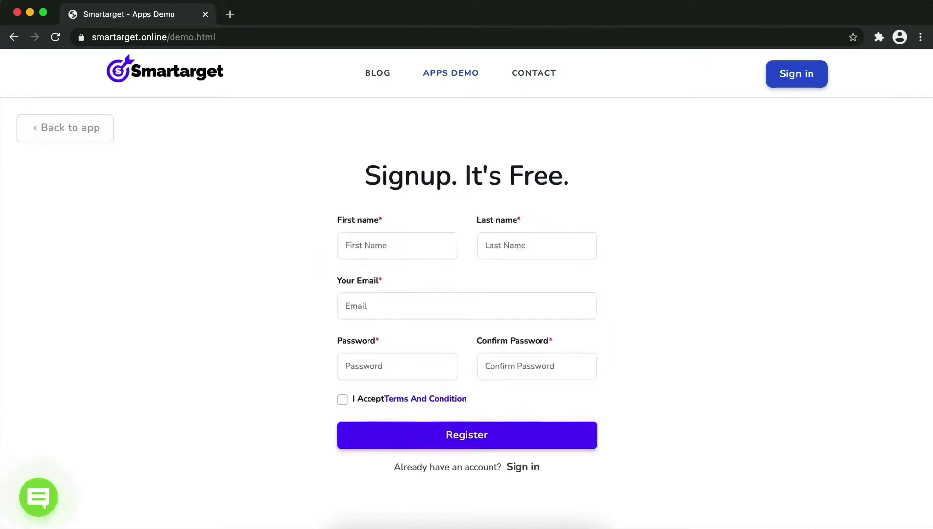
left_click(416, 243)
type("John")
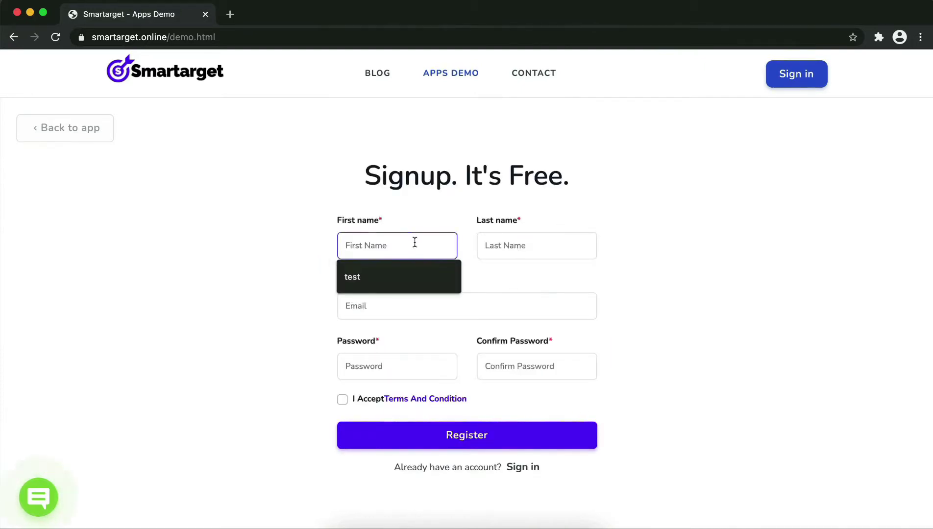
key("Tab")
type("Doe")
key("Tab")
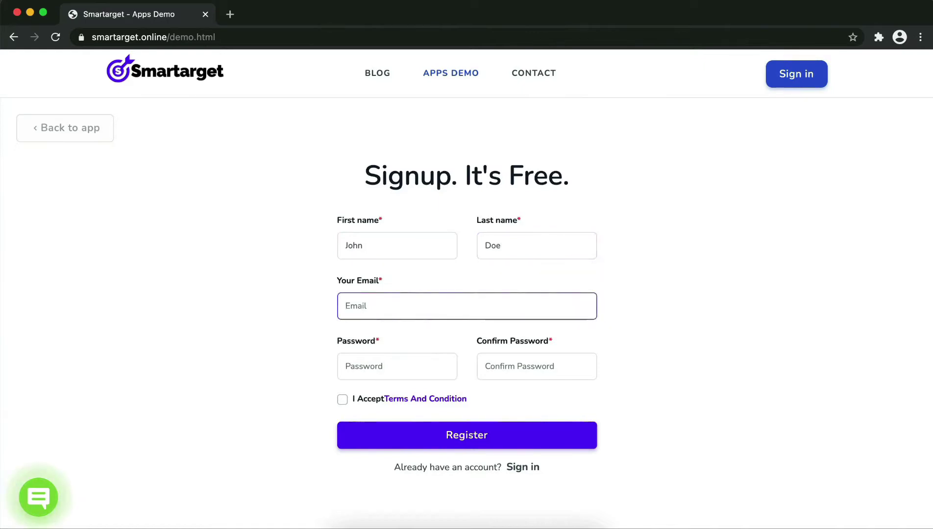
type("jon")
- Enter the email and a matching password, and accept the terms and conditions
key("BackSpace")
type("@d")
type("oe.com")
key("Tab")
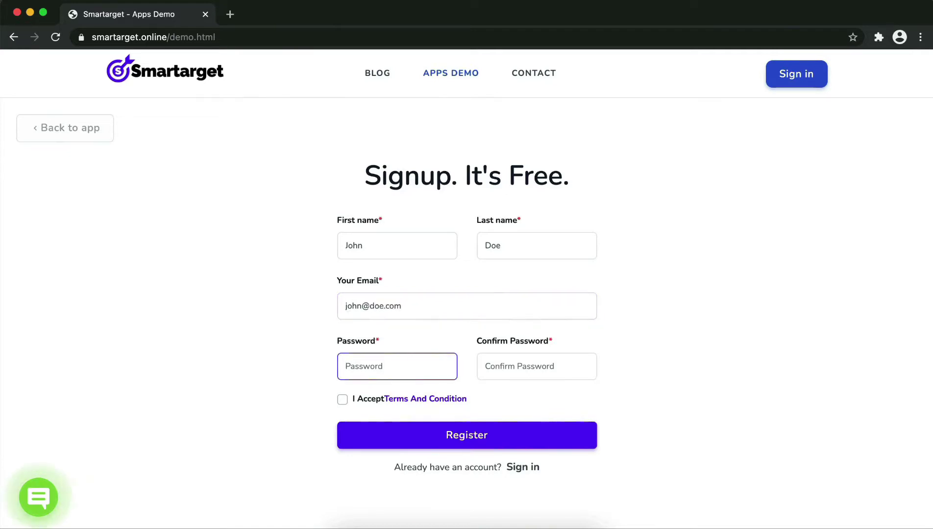
key("Tab")
left_click(342, 398)
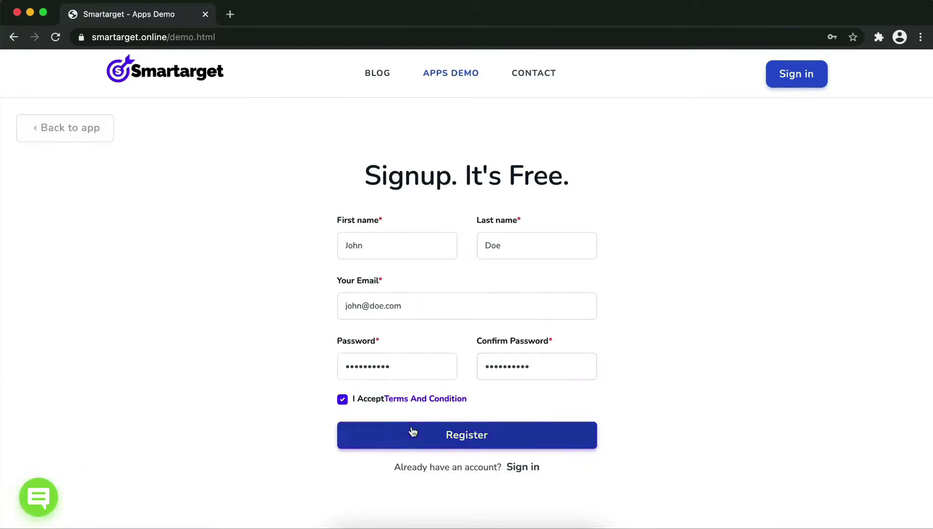
- Register, decline Chrome's password save, and copy the embed script code
left_click(408, 435)
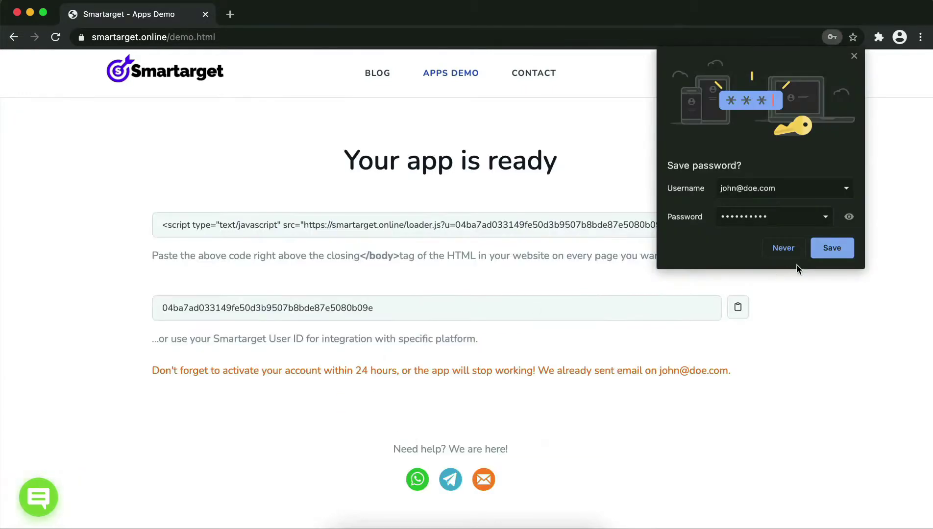
left_click(783, 247)
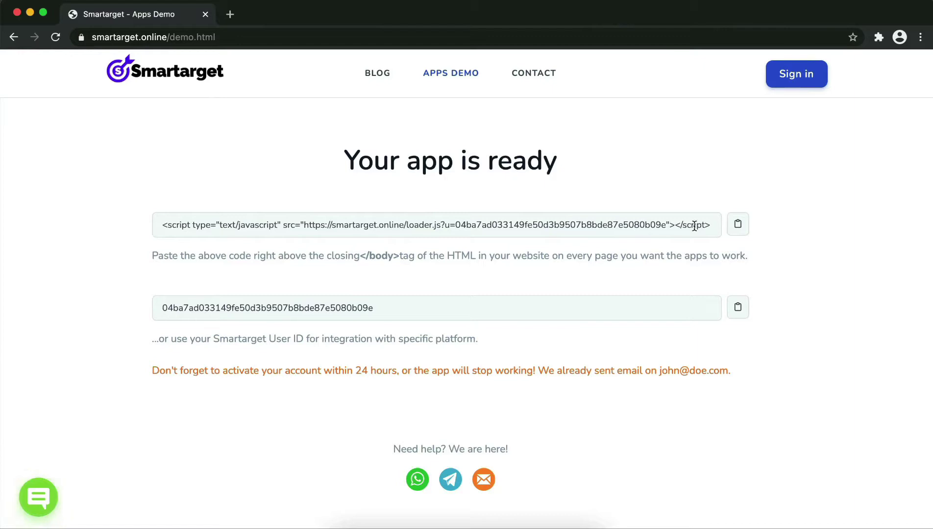
left_click(739, 224)
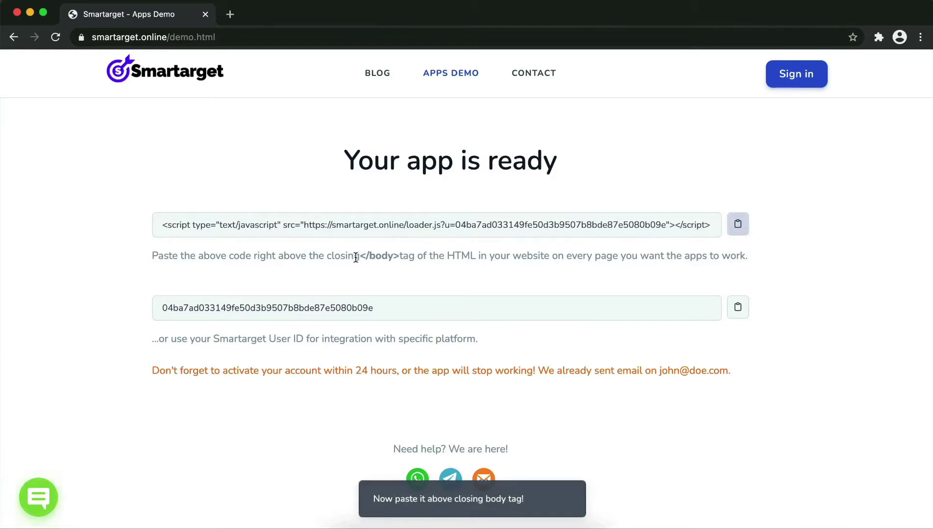
left_click_drag(359, 257, 399, 257)
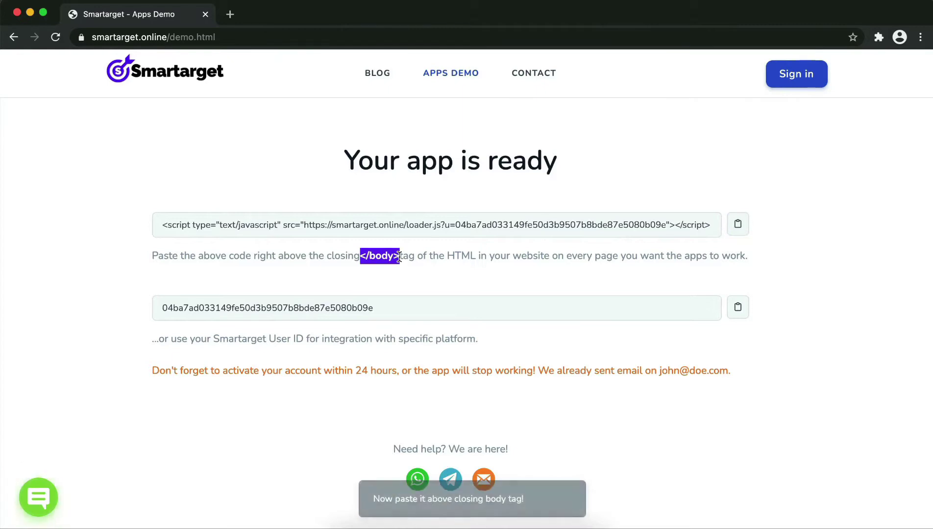